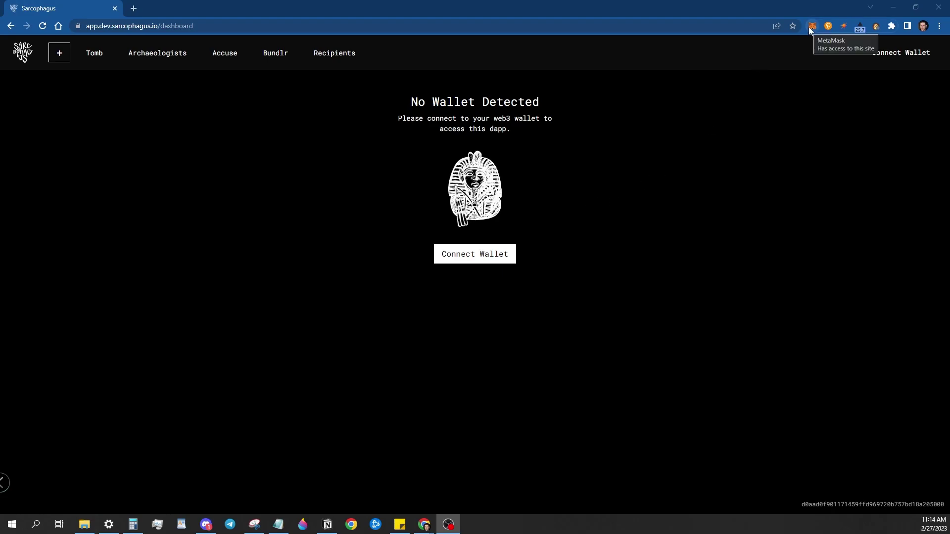
Step: Open the Connect a Wallet dialog listing MetaMask, Rainbow, Coinbase Wallet and WalletConnect
{"action": "left_click", "coordinate": [488, 259]}
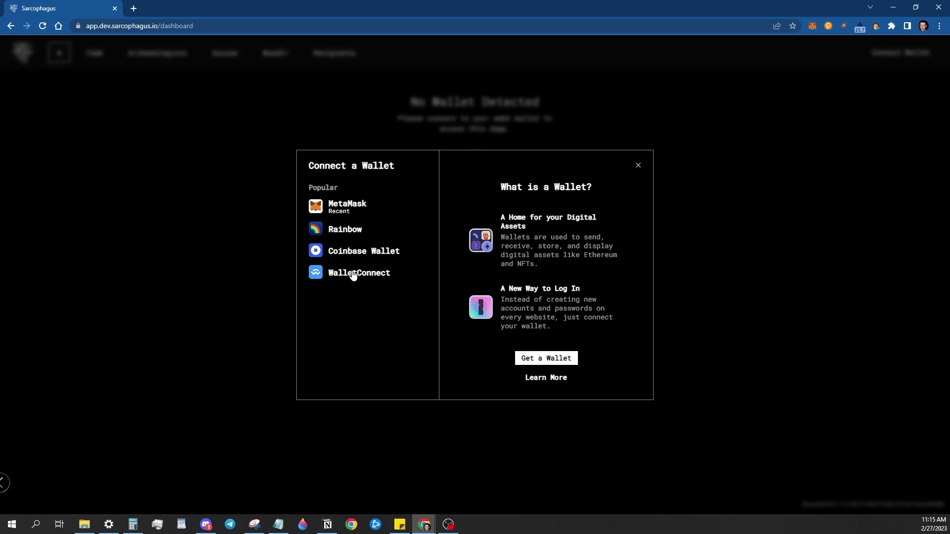
Step: Connect via MetaMask, check the Claim Sarcophagi tab, then return to My Sarcophagi
{"action": "left_click", "coordinate": [346, 212]}
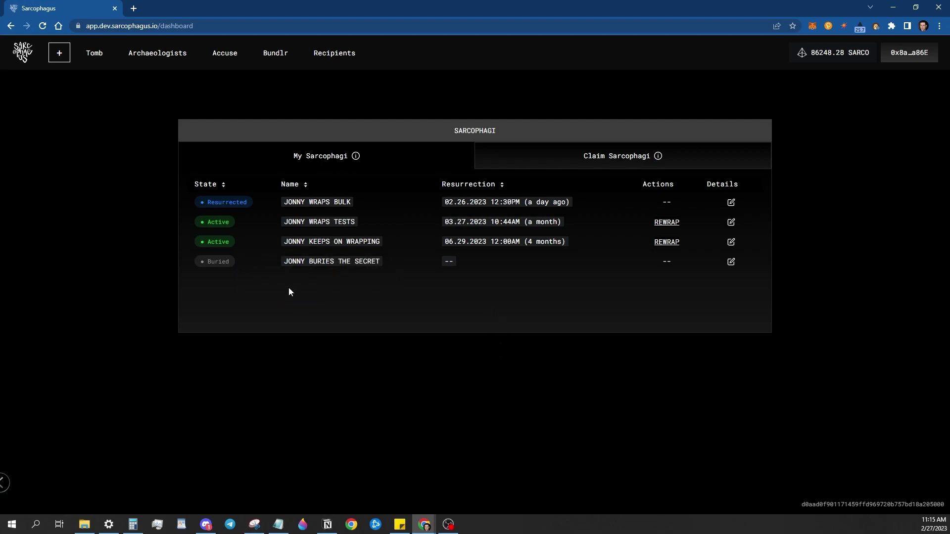
{"action": "mouse_move", "coordinate": [216, 266]}
{"action": "left_click", "coordinate": [568, 160]}
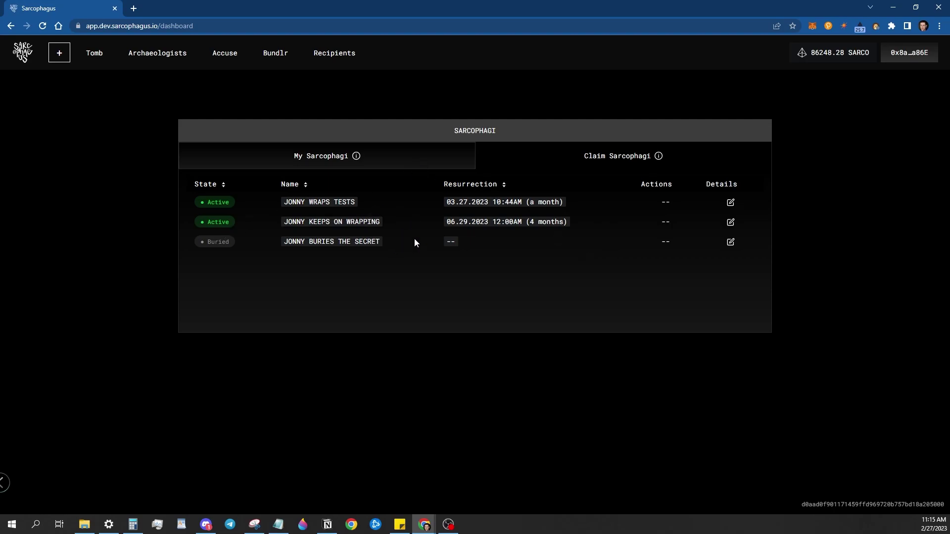
{"action": "left_click", "coordinate": [403, 160]}
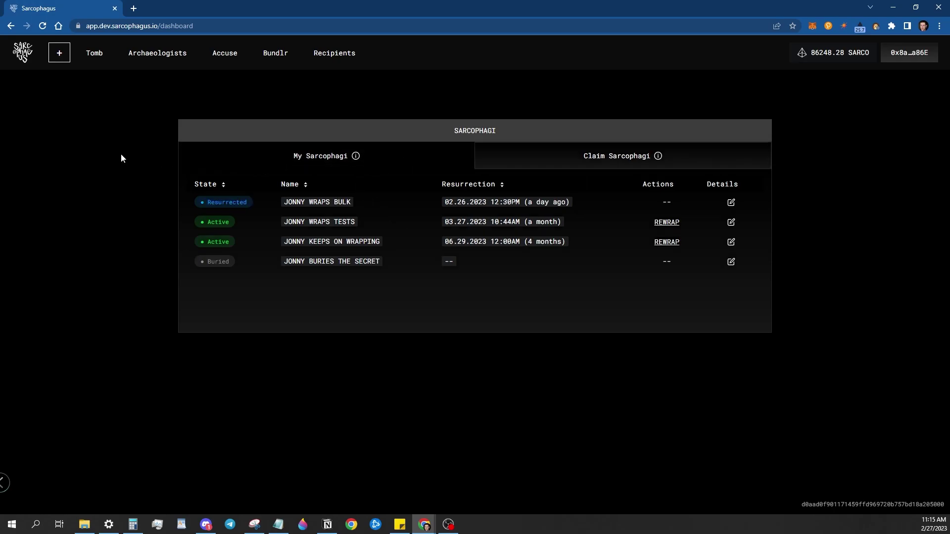
Step: Start a new sarcophagus named 'Jonny Testing demo' with a 1-month resurrection time
{"action": "left_click", "coordinate": [60, 53]}
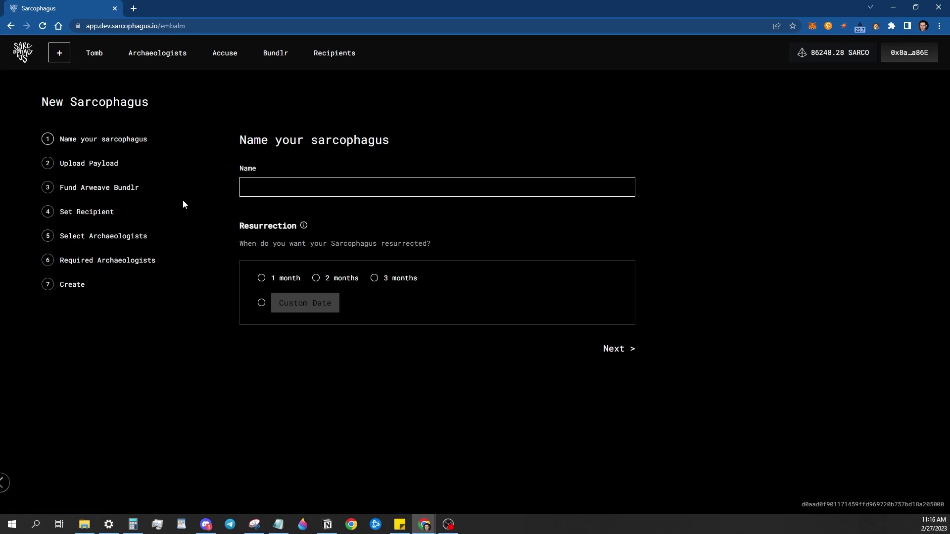
{"action": "type", "text": "Jonny Testing"}
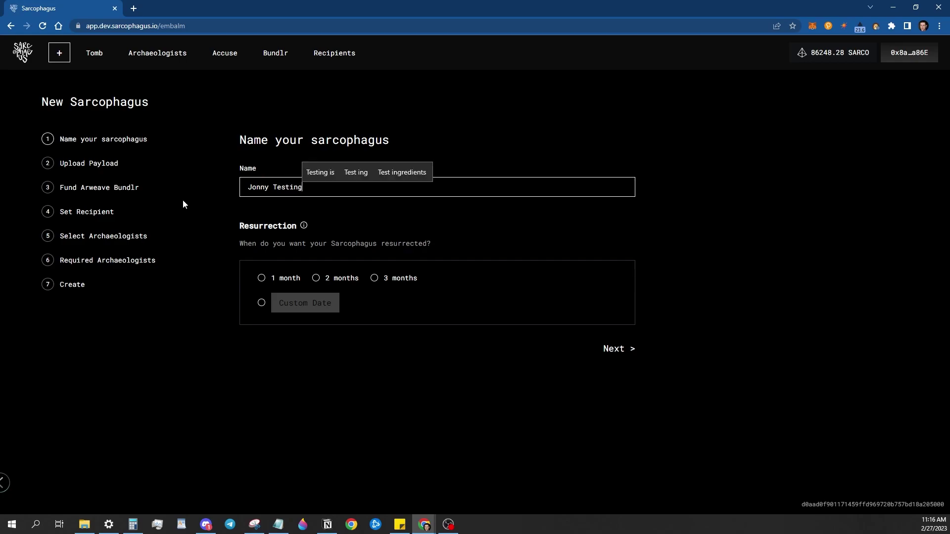
{"action": "type", "text": " demo"}
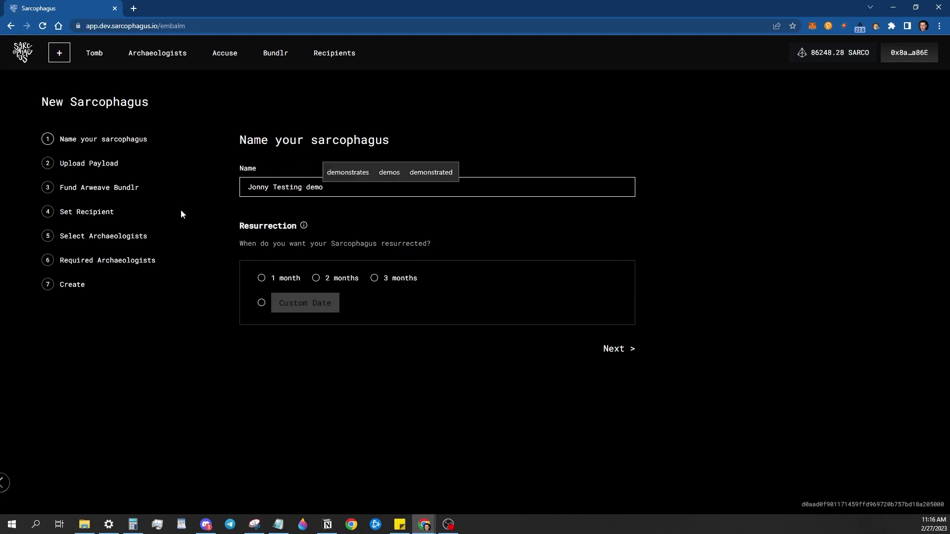
{"action": "left_click", "coordinate": [262, 279]}
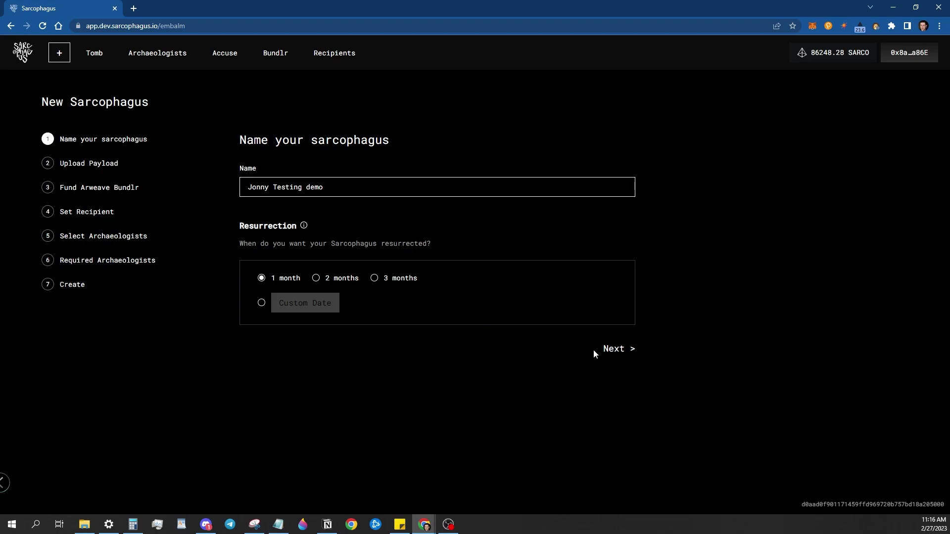
Step: Upload the first JPG from the profile images folder (65.9 kB) as the payload
{"action": "left_click", "coordinate": [615, 351]}
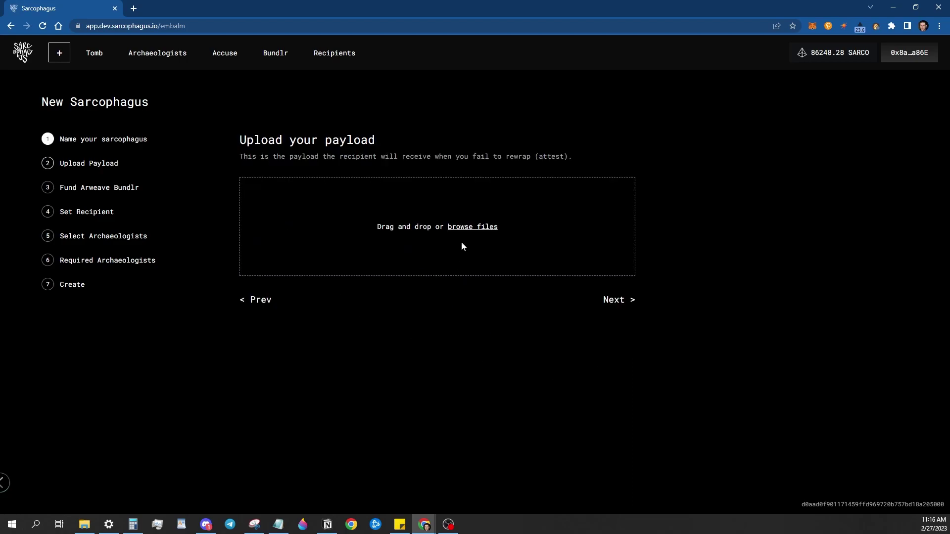
{"action": "left_click", "coordinate": [464, 228]}
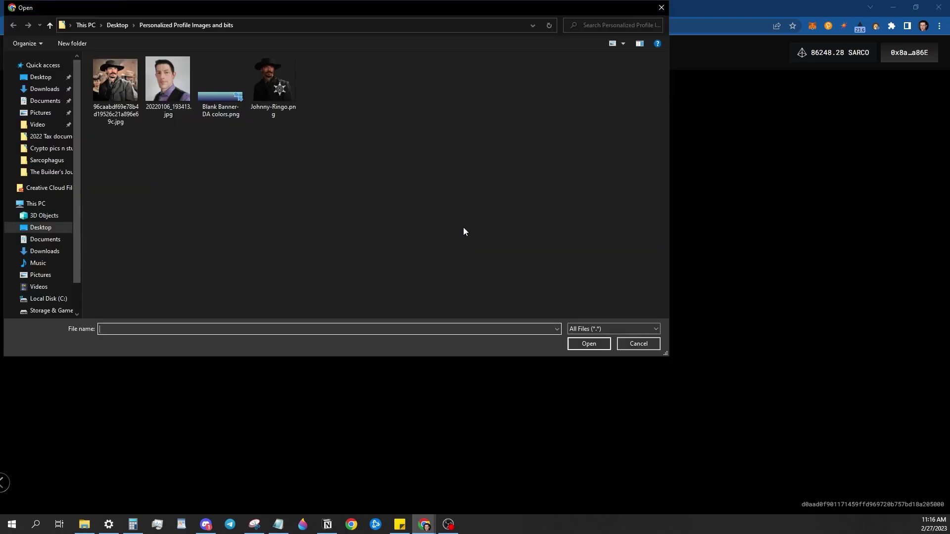
{"action": "double_click", "coordinate": [135, 121]}
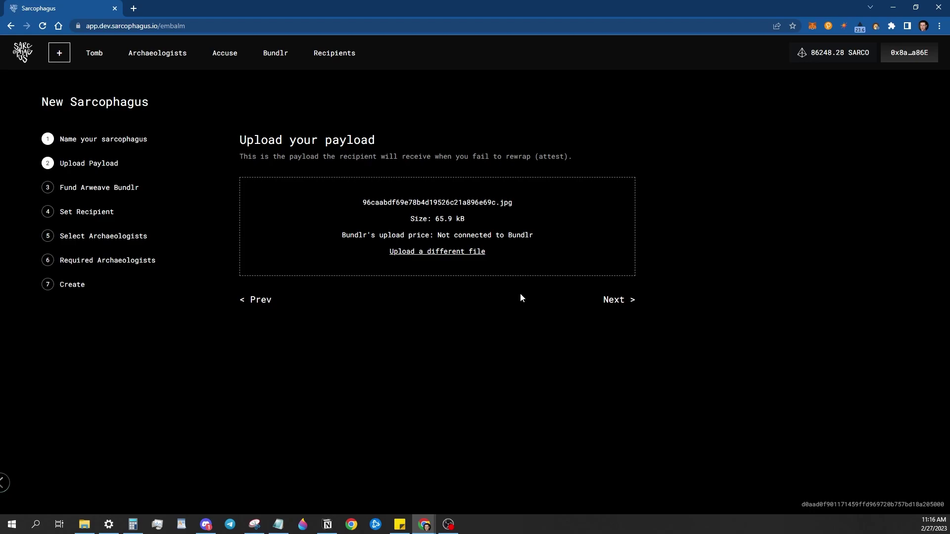
{"action": "left_click", "coordinate": [611, 303]}
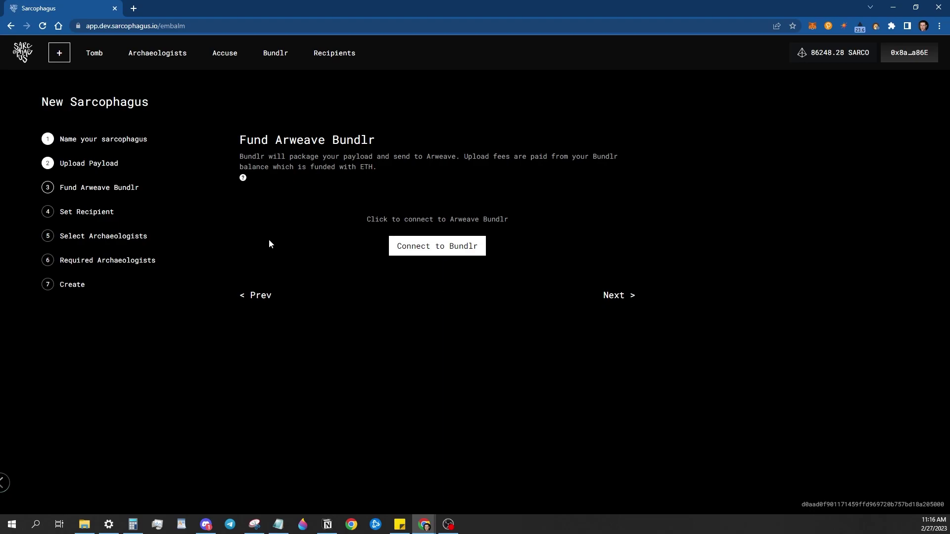
Step: Connect to Arweave Bundlr and approve the signature request in MetaMask
{"action": "left_click", "coordinate": [455, 258]}
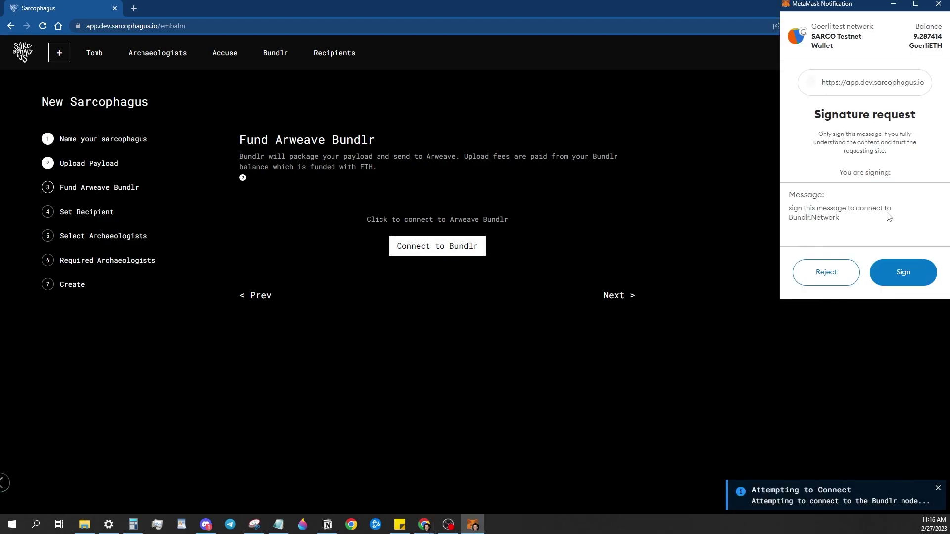
{"action": "left_click", "coordinate": [897, 273]}
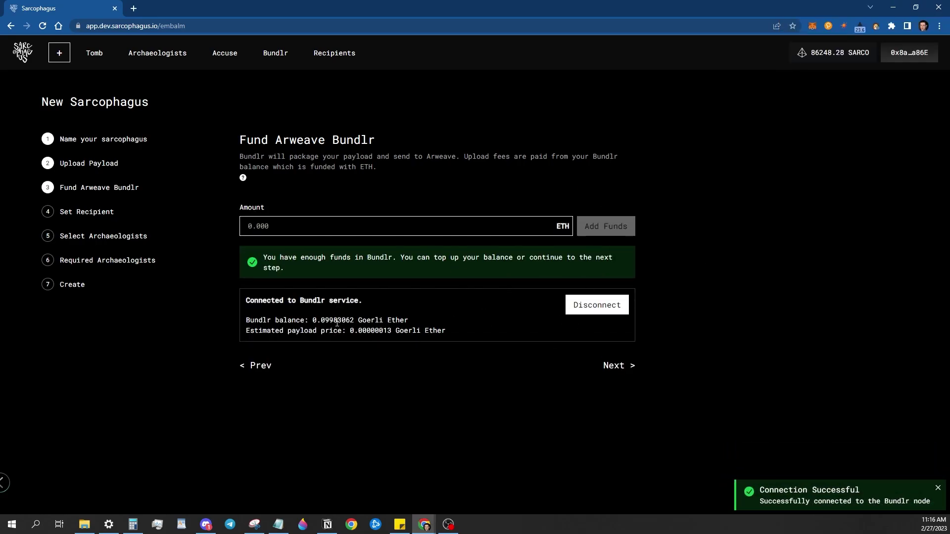
{"action": "left_click_drag", "start_coordinate": [321, 322], "coordinate": [338, 322]}
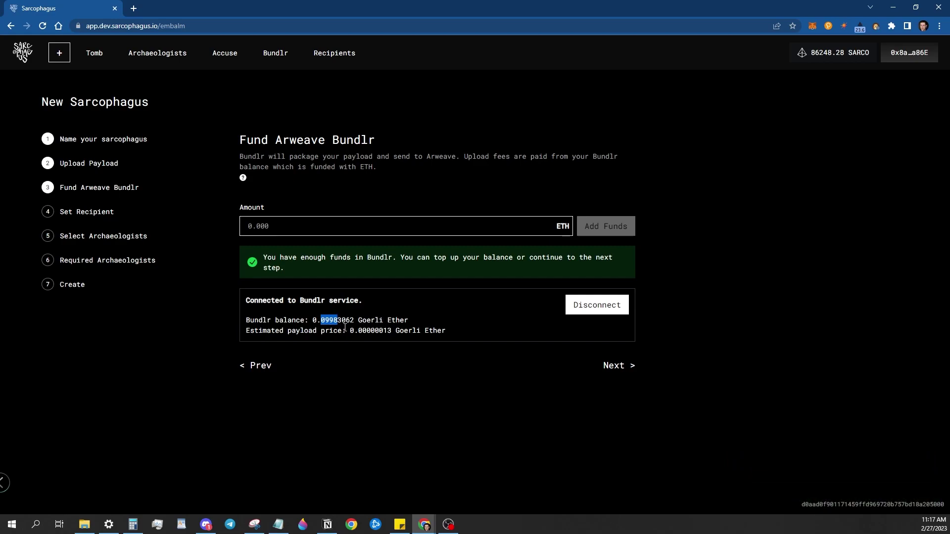
Step: Fund Bundlr with 0.05 ETH and confirm the transaction in MetaMask
{"action": "left_click", "coordinate": [288, 226]}
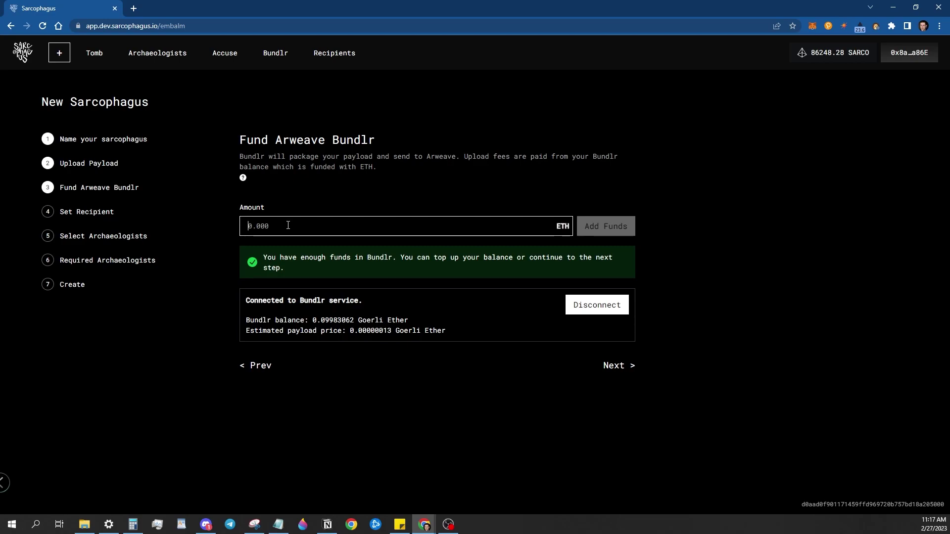
{"action": "type", "text": ".05"}
{"action": "left_click", "coordinate": [601, 227]}
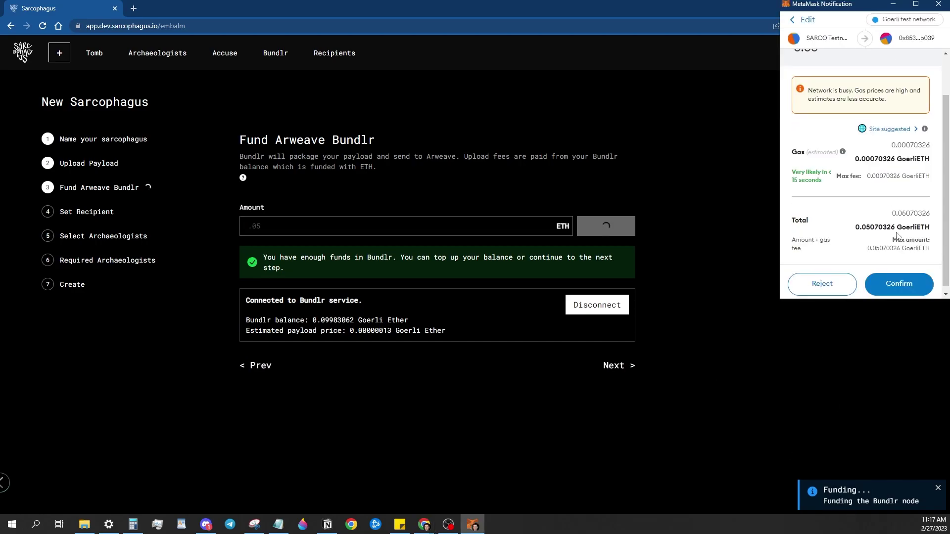
{"action": "left_click", "coordinate": [908, 280]}
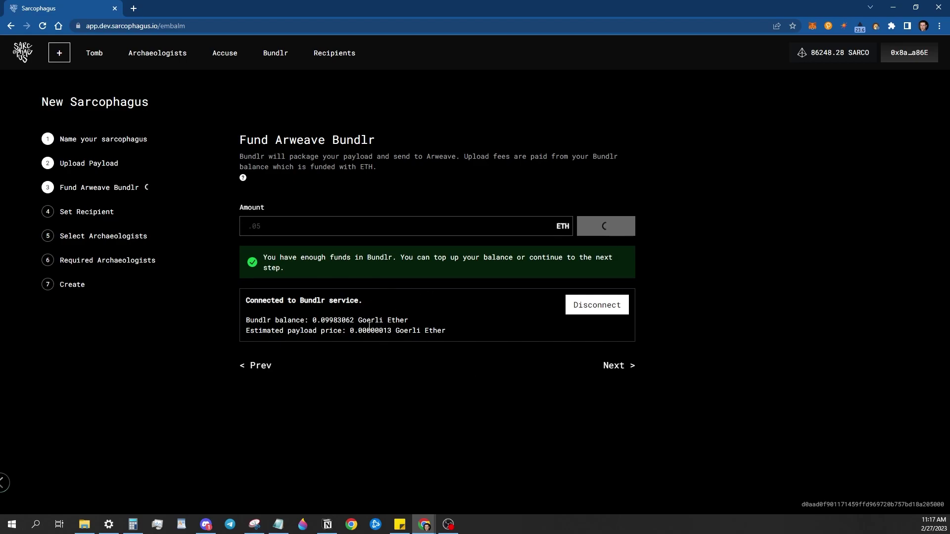
Step: Go to Set Recipient and highlight the Wallet address recipient method
{"action": "left_click", "coordinate": [615, 368]}
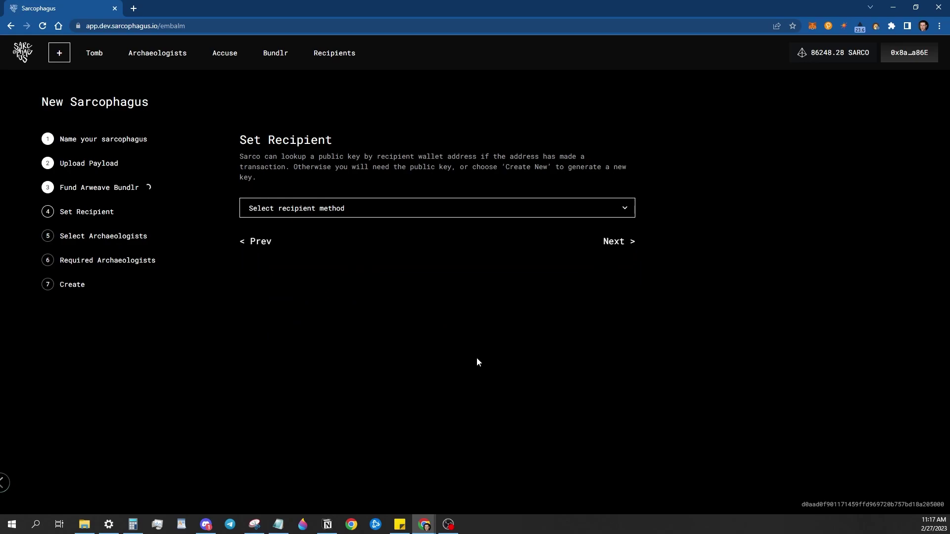
{"action": "left_click", "coordinate": [623, 215]}
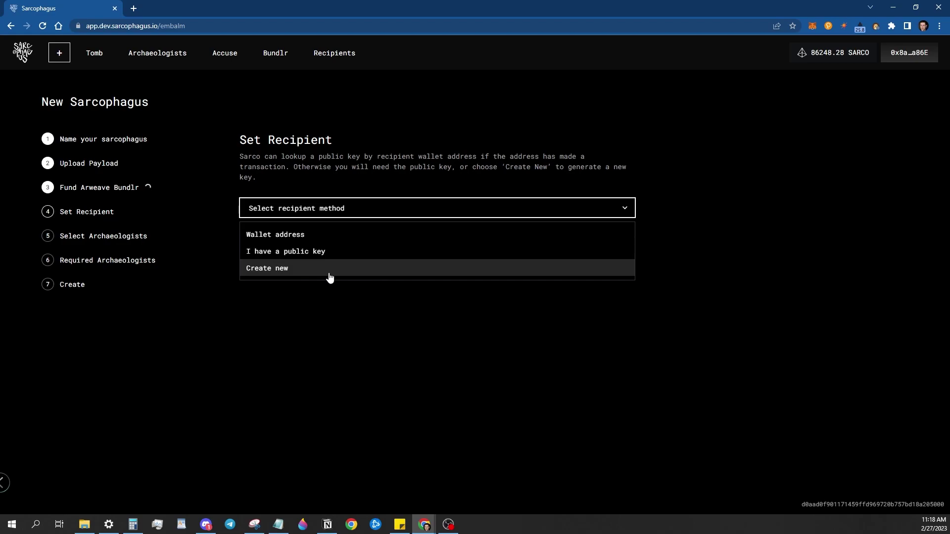
{"action": "key", "text": "Down"}
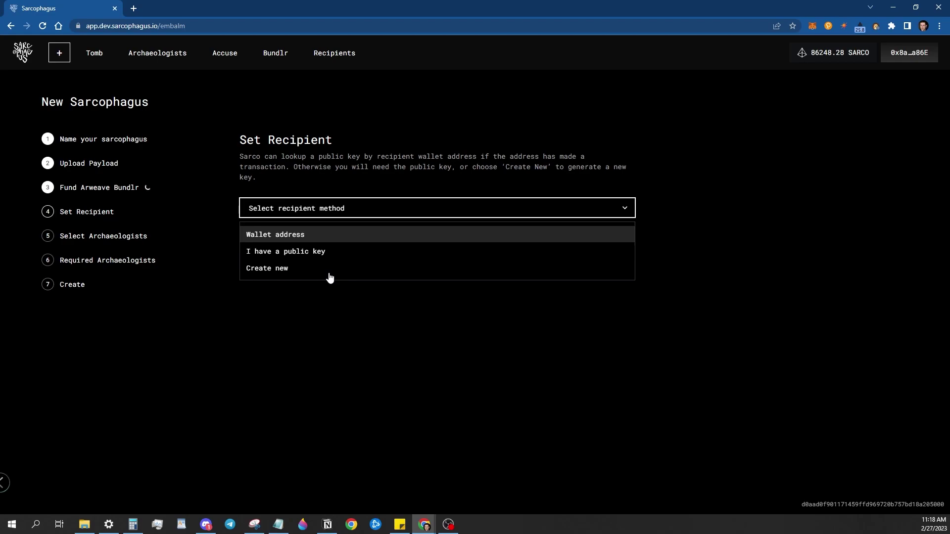
Step: Paste your own MetaMask account address as recipient and look up its public key
{"action": "left_click", "coordinate": [355, 235]}
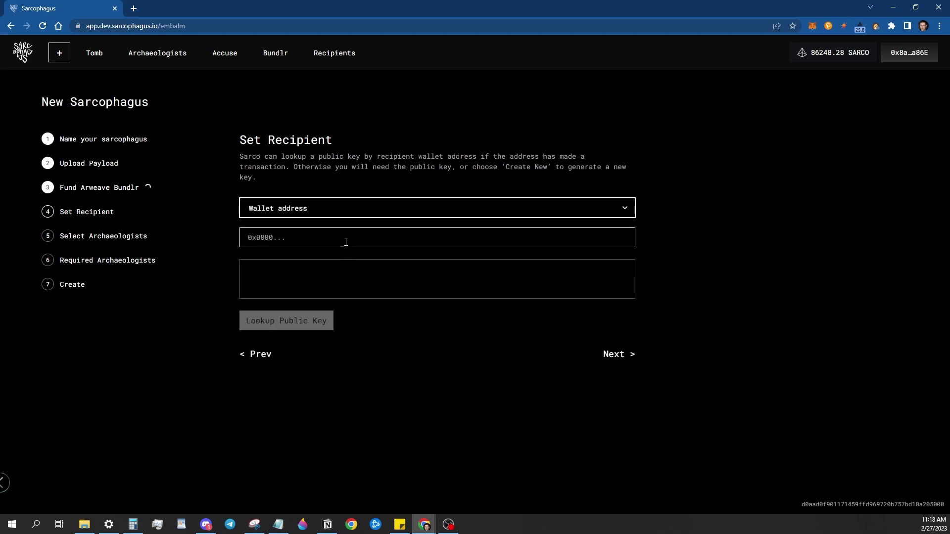
{"action": "left_click", "coordinate": [811, 28]}
{"action": "left_click", "coordinate": [748, 93]}
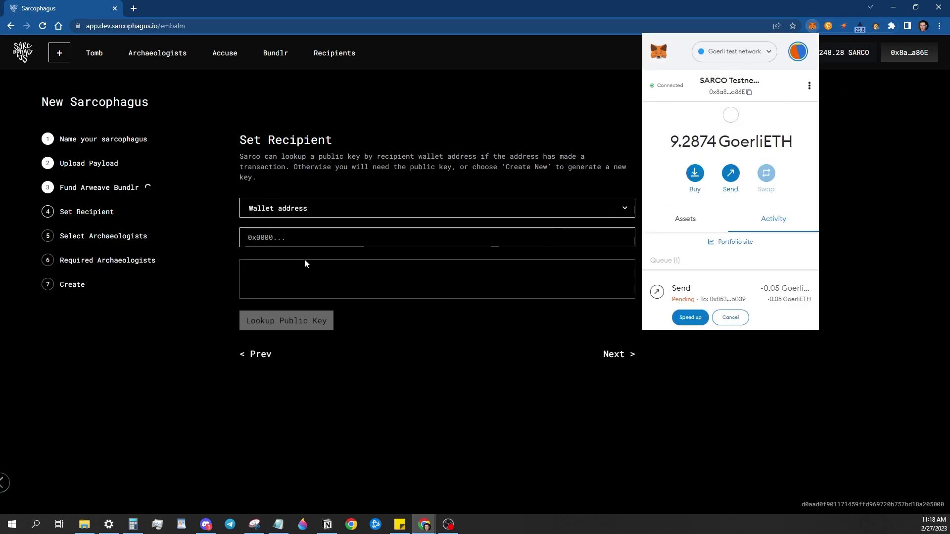
{"action": "left_click", "coordinate": [312, 238]}
{"action": "key", "text": "ctrl+v"}
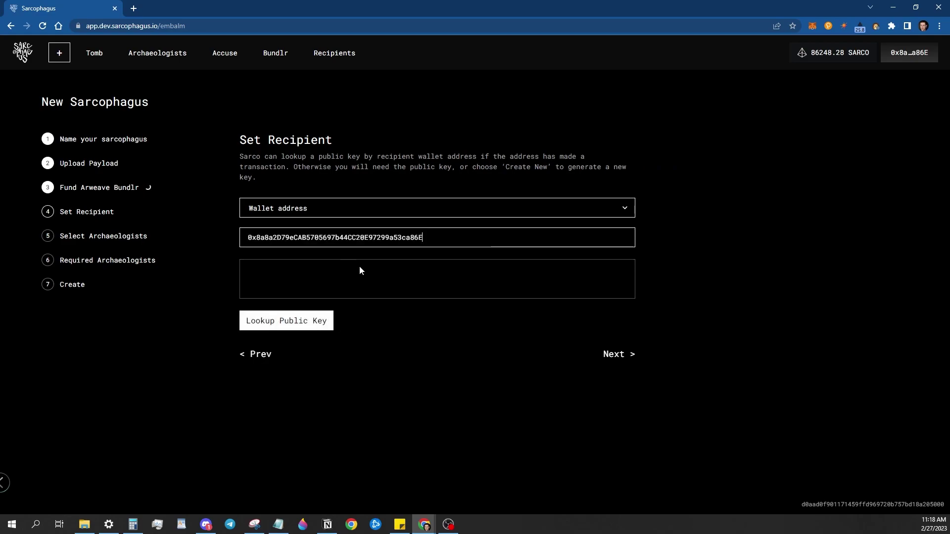
{"action": "left_click", "coordinate": [306, 330]}
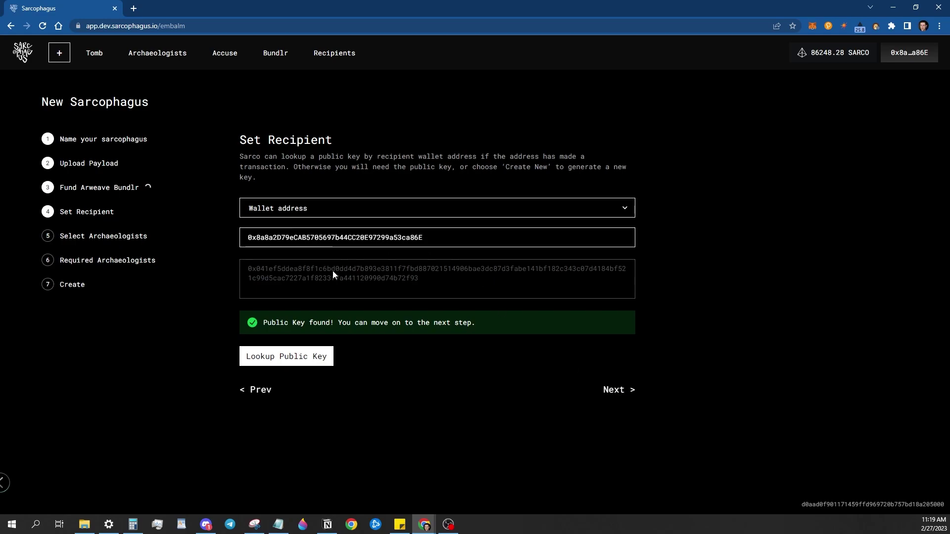
{"action": "left_click", "coordinate": [606, 391]}
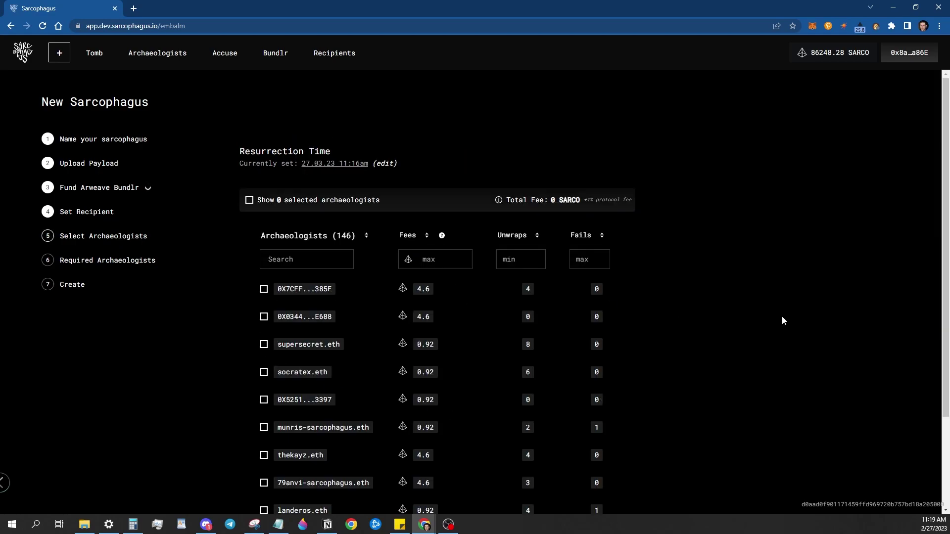
{"action": "scroll", "coordinate": [772, 309], "scroll_direction": "down", "scroll_amount": 1}
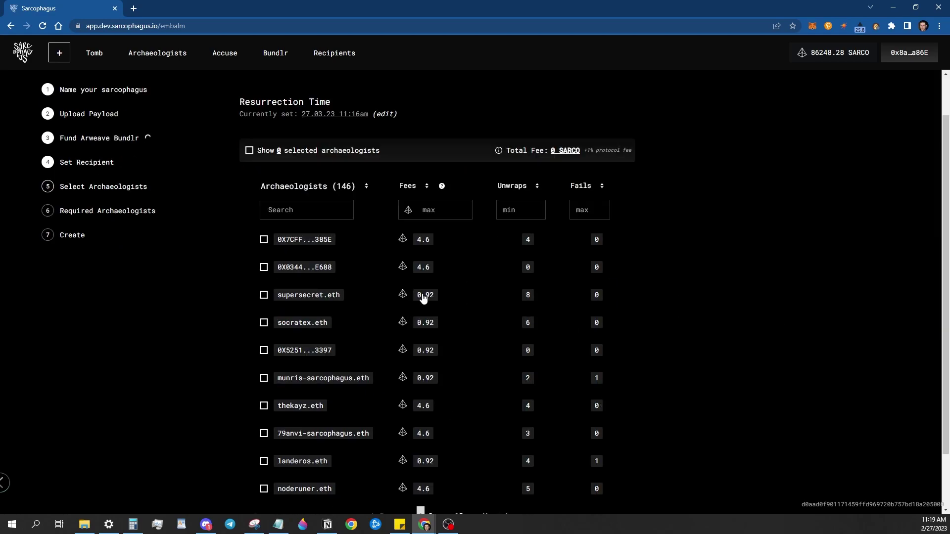
{"action": "scroll", "coordinate": [423, 300], "scroll_direction": "down", "scroll_amount": 1}
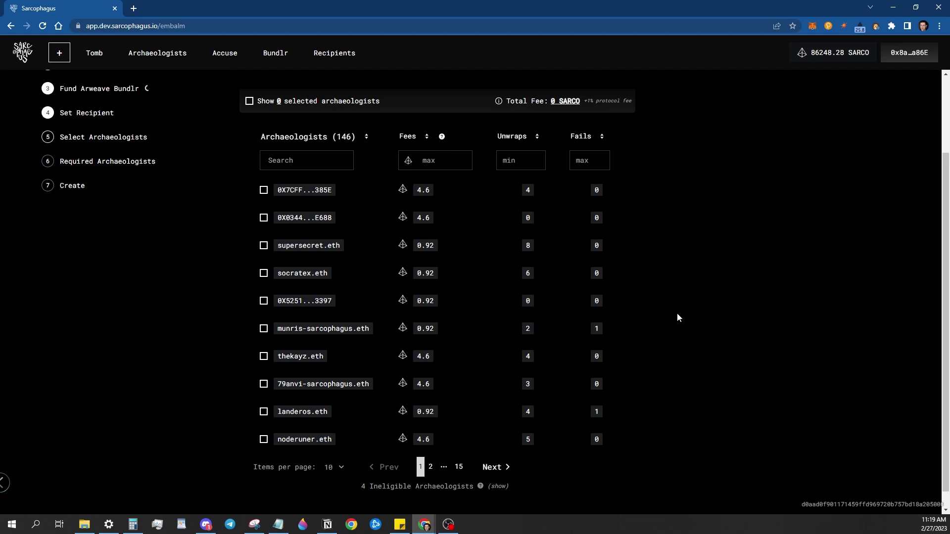
{"action": "left_click", "coordinate": [264, 413]}
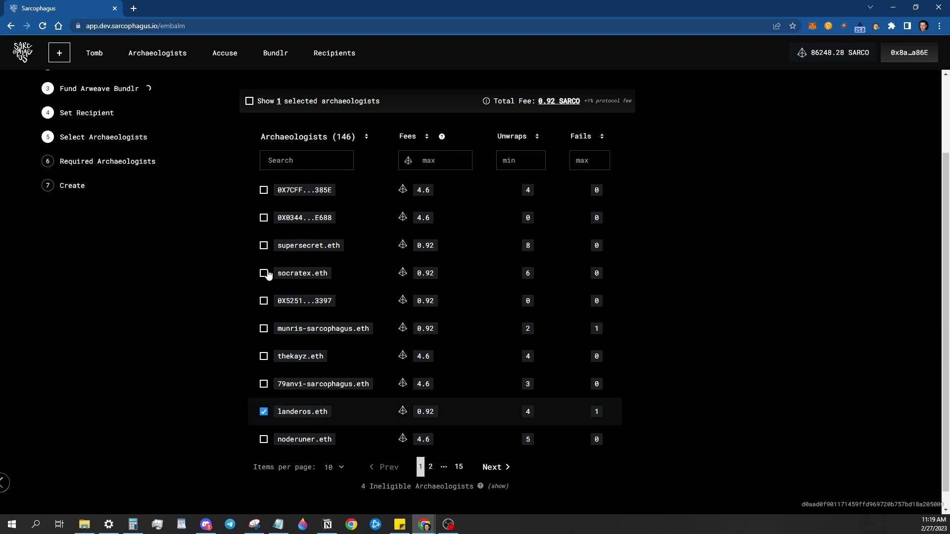
{"action": "left_click", "coordinate": [264, 274]}
{"action": "left_click", "coordinate": [263, 191]}
Step: On later pages, add archaeologists 0X0000...A72D and 0X4CC7...FFD0, totalling 15.62 SARCO
{"action": "left_click", "coordinate": [458, 467]}
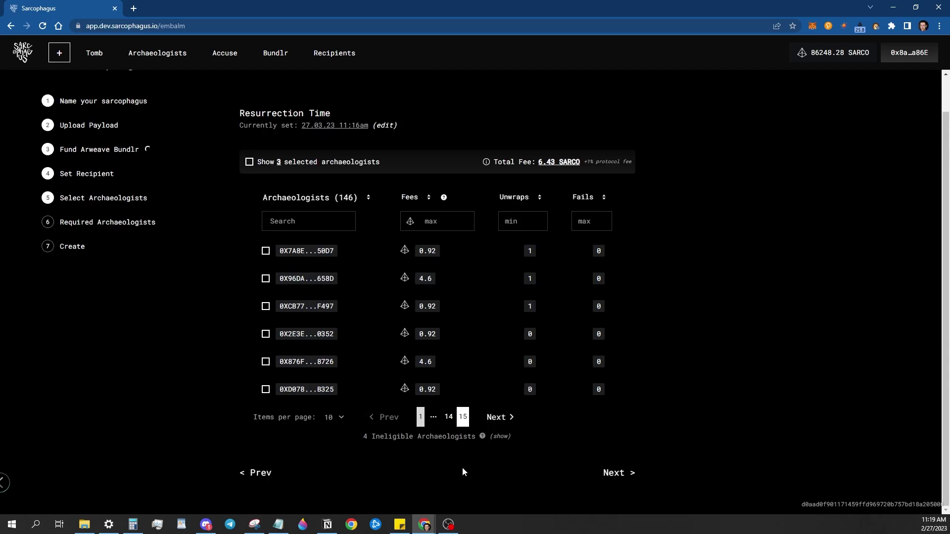
{"action": "left_click", "coordinate": [449, 417]}
{"action": "scroll", "coordinate": [316, 420], "scroll_direction": "down", "scroll_amount": 1}
{"action": "left_click", "coordinate": [265, 396]}
{"action": "left_click", "coordinate": [266, 229]}
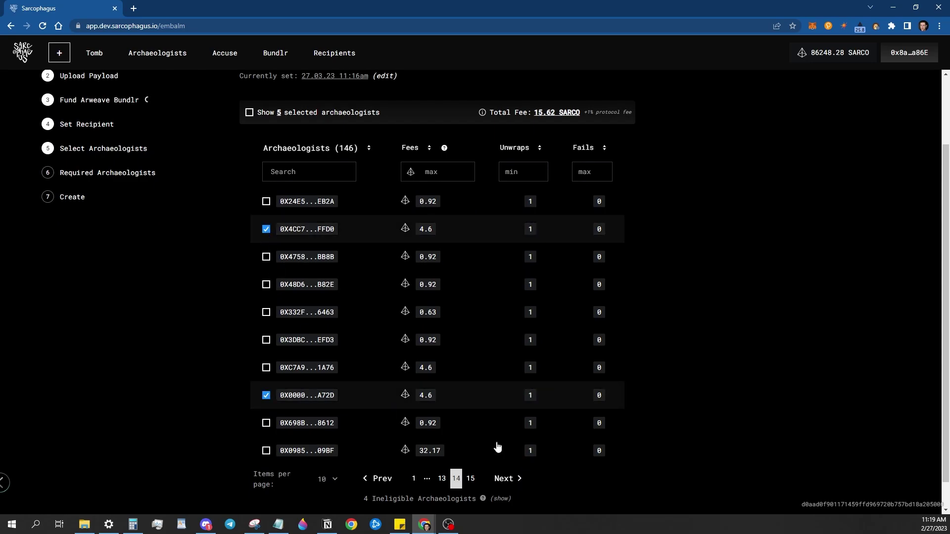
{"action": "left_click", "coordinate": [506, 478]}
{"action": "left_click", "coordinate": [617, 473]}
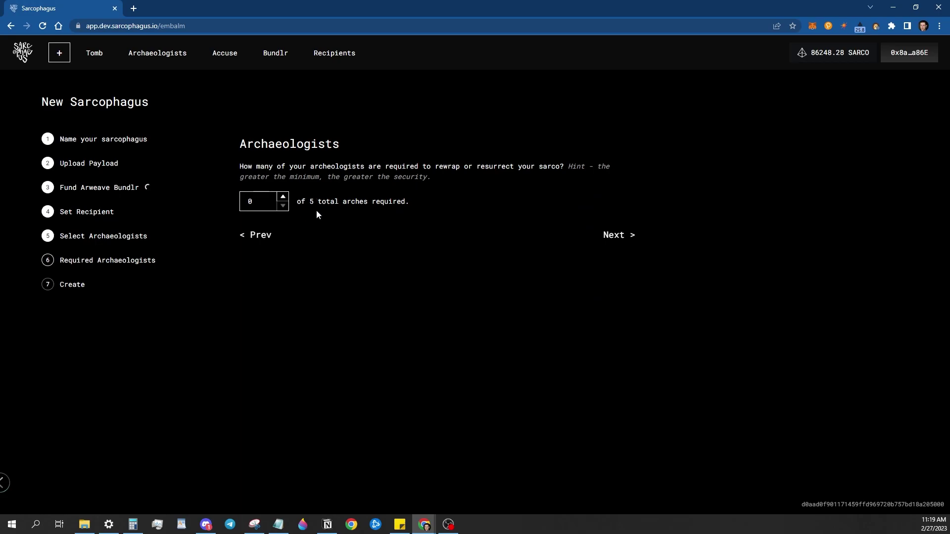
{"action": "left_click", "coordinate": [253, 236]}
{"action": "scroll", "coordinate": [711, 351], "scroll_direction": "down", "scroll_amount": 2}
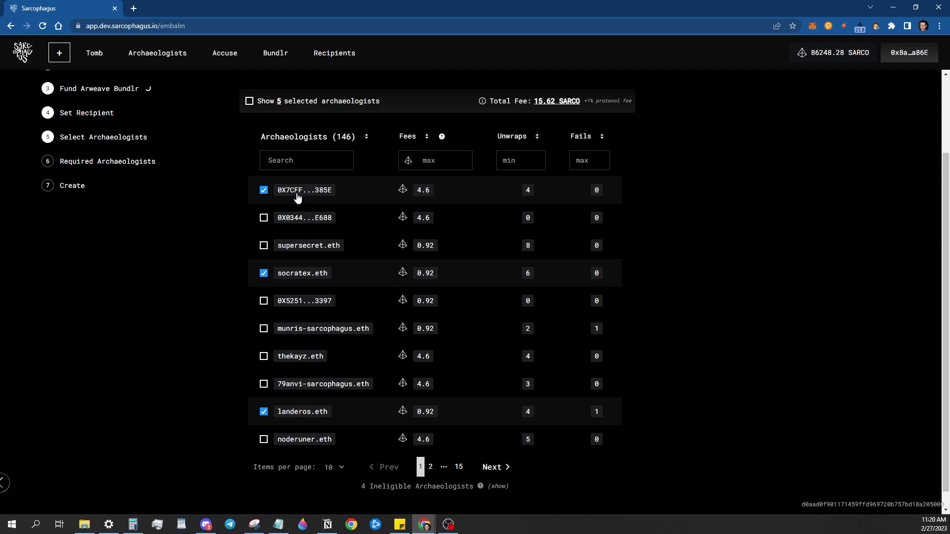
{"action": "scroll", "coordinate": [719, 455], "scroll_direction": "down", "scroll_amount": 1}
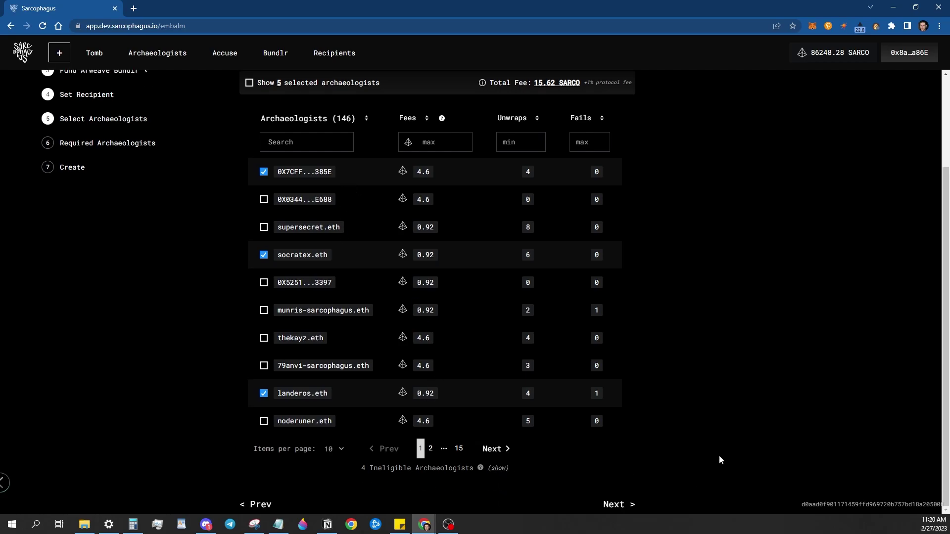
{"action": "left_click", "coordinate": [629, 502]}
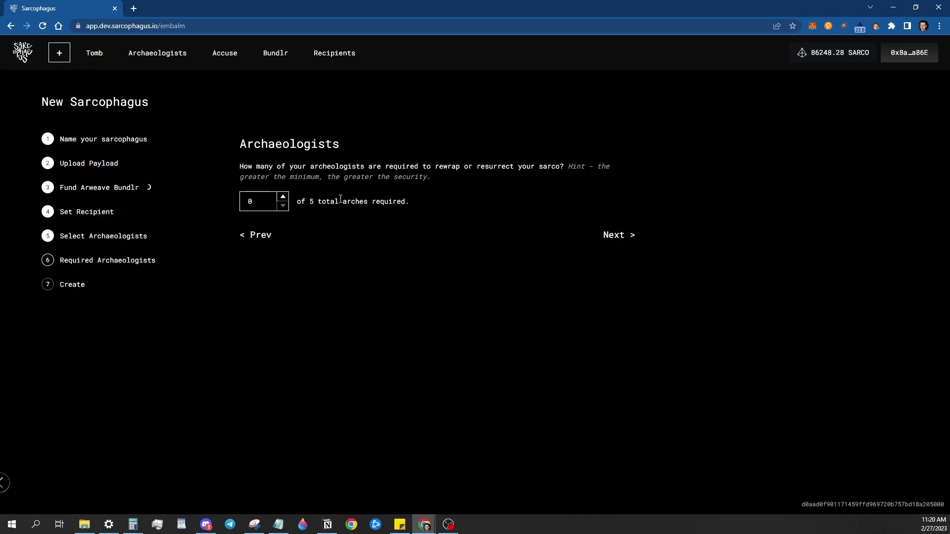
Step: Set required archaeologists to 4 of 5 and go to the review summary
{"action": "left_click", "coordinate": [282, 197]}
{"action": "left_click", "coordinate": [283, 197]}
{"action": "left_click", "coordinate": [282, 197]}
{"action": "left_click", "coordinate": [622, 236]}
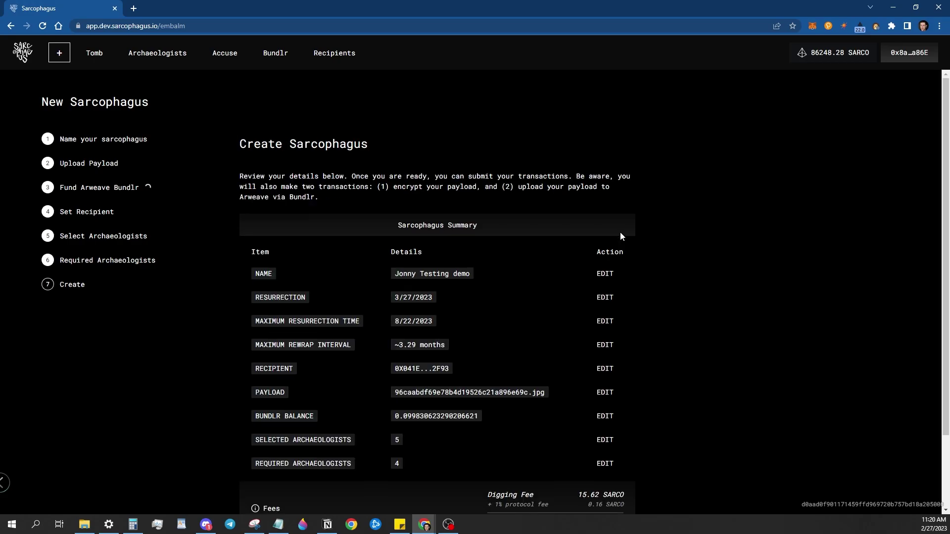
{"action": "scroll", "coordinate": [712, 297], "scroll_direction": "down", "scroll_amount": 1}
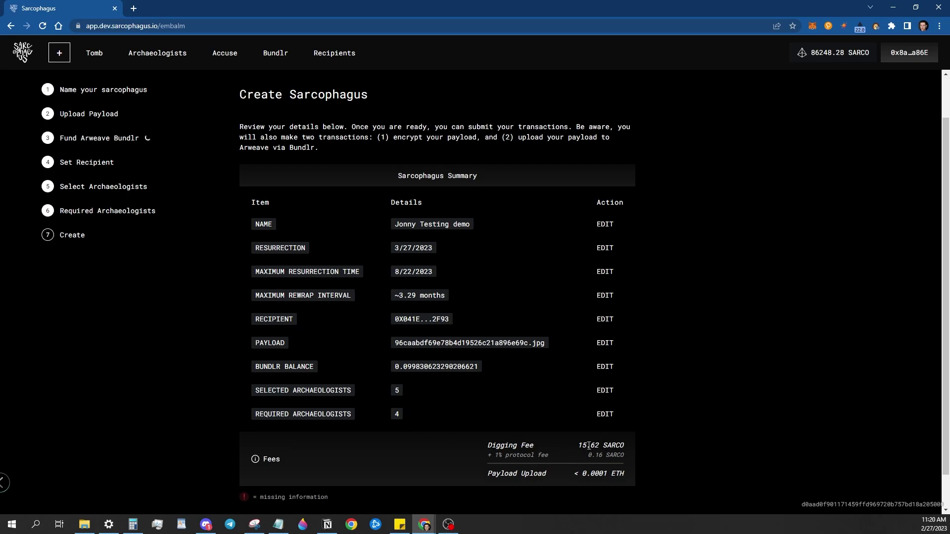
Step: Review the 15.62 SARCO digging fee and 0.16 SARCO protocol fee
{"action": "left_click_drag", "start_coordinate": [631, 444], "coordinate": [495, 444]}
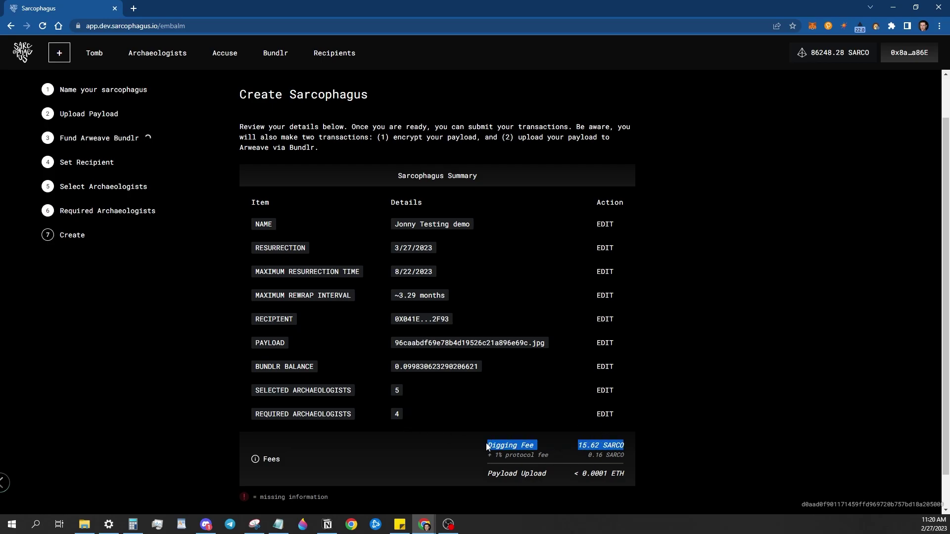
{"action": "left_click", "coordinate": [626, 443]}
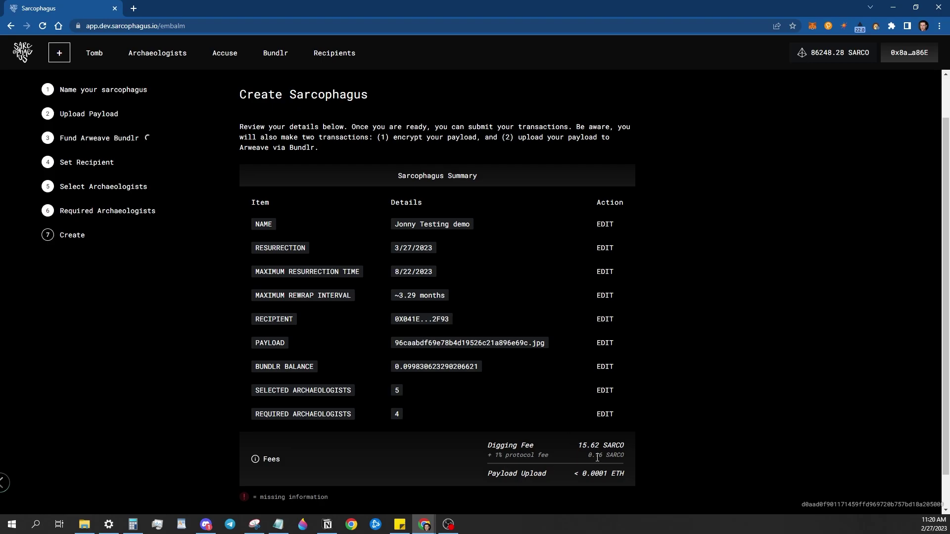
{"action": "left_click_drag", "start_coordinate": [625, 456], "coordinate": [484, 456]}
{"action": "left_click", "coordinate": [452, 455]}
{"action": "scroll", "coordinate": [482, 452], "scroll_direction": "down", "scroll_amount": 1}
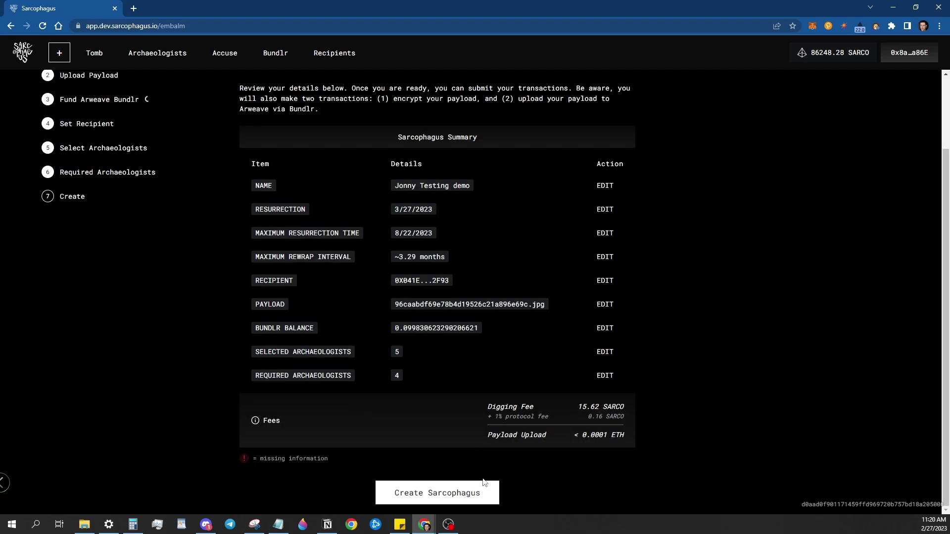
Step: Create the sarcophagus, signing the request and confirming the transaction in MetaMask
{"action": "left_click", "coordinate": [467, 492]}
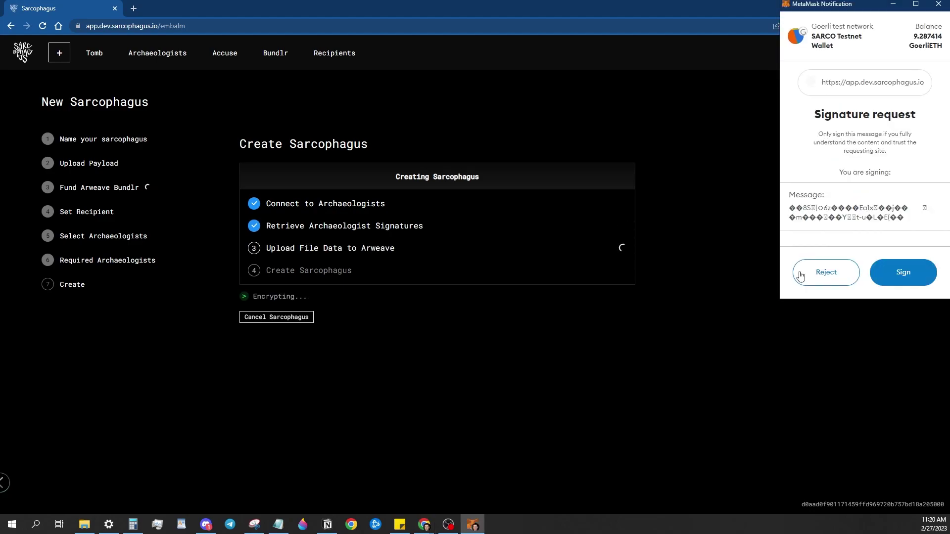
{"action": "left_click", "coordinate": [905, 277]}
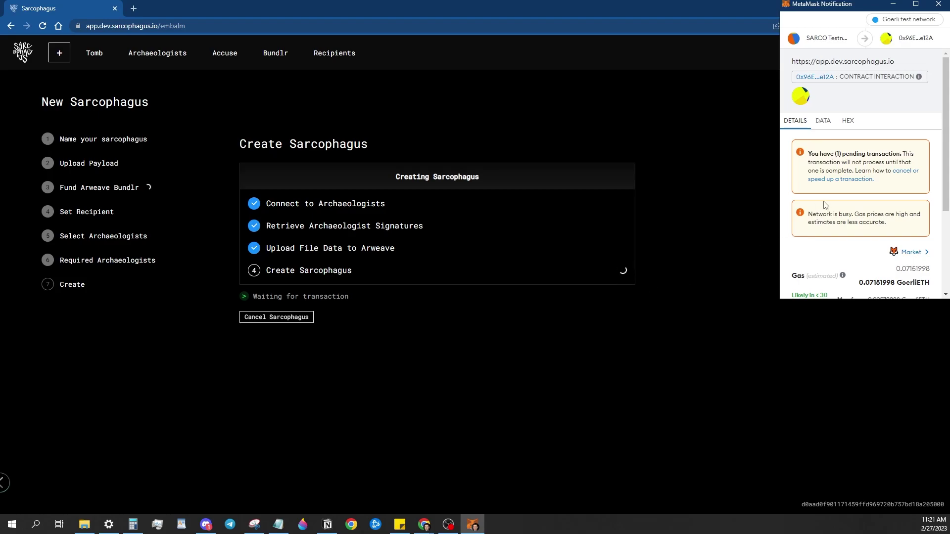
{"action": "scroll", "coordinate": [847, 241], "scroll_direction": "down", "scroll_amount": 3}
{"action": "left_click", "coordinate": [900, 278]}
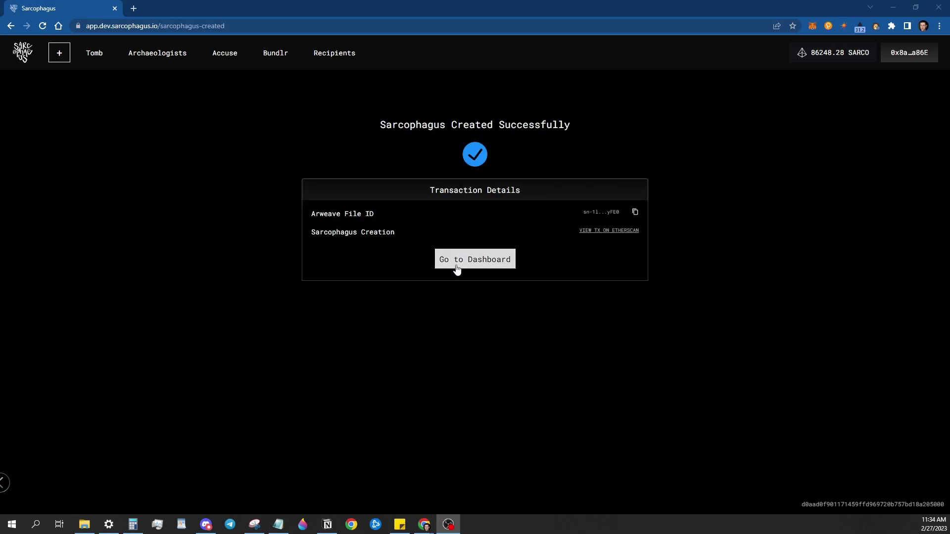
Step: From the dashboard, open REWRAP for Jonny Testing Demo and highlight the furthest rewrap time and one-year limit note
{"action": "left_click", "coordinate": [455, 264]}
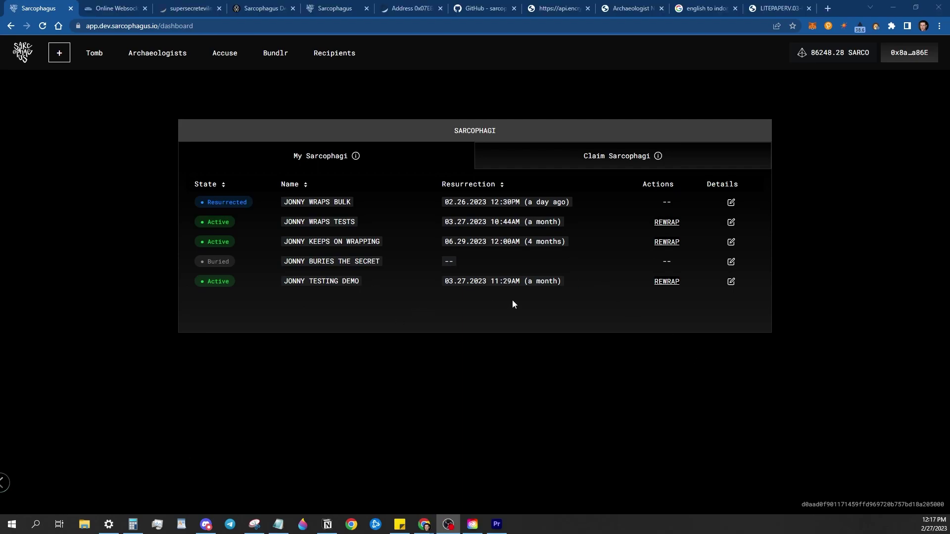
{"action": "left_click", "coordinate": [663, 283]}
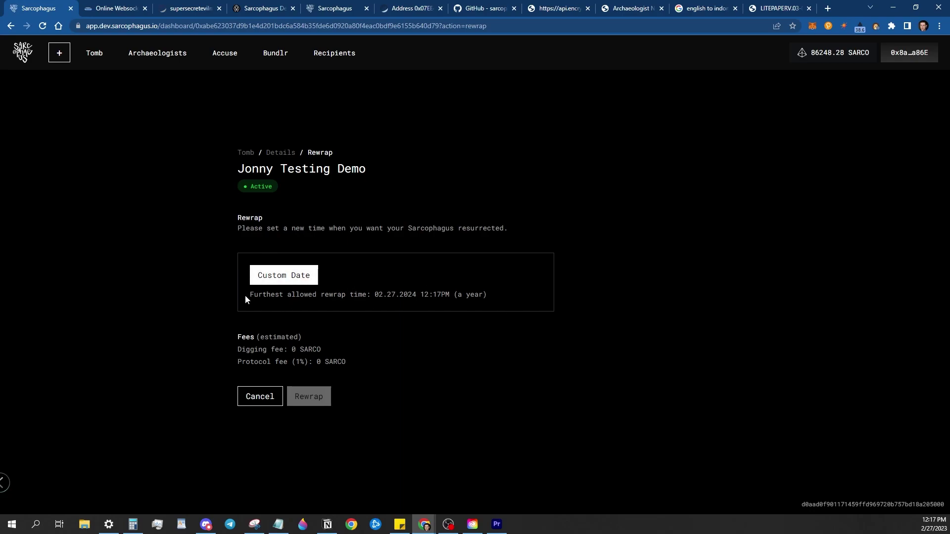
{"action": "left_click_drag", "start_coordinate": [245, 295], "coordinate": [472, 307]}
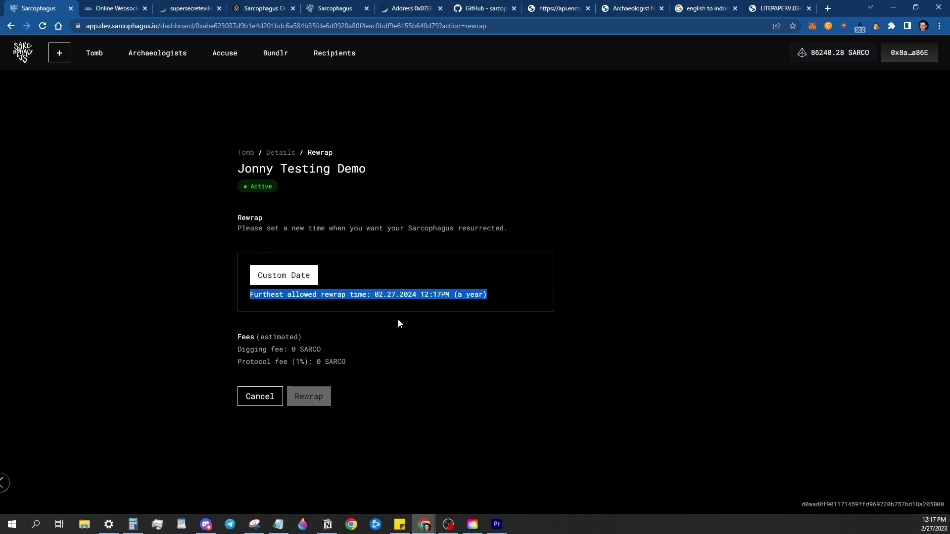
{"action": "left_click", "coordinate": [493, 296]}
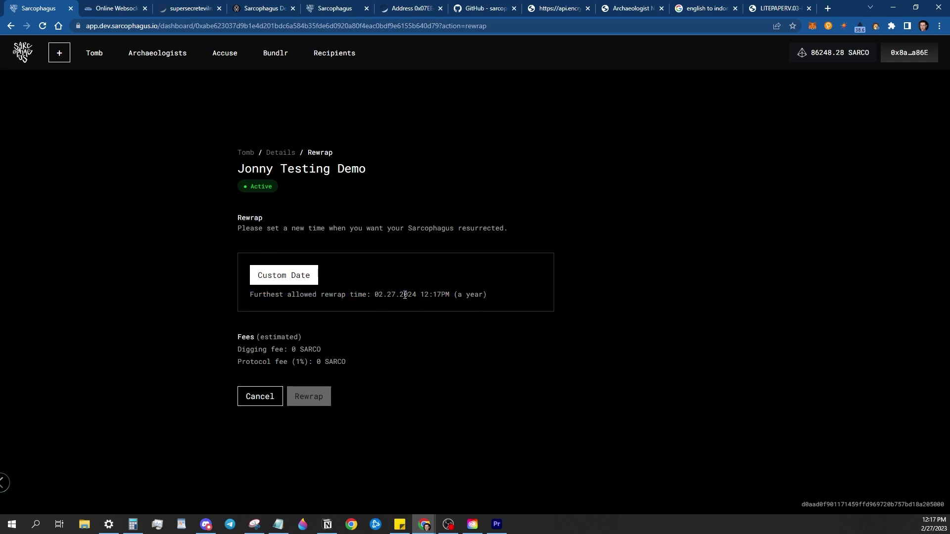
{"action": "left_click_drag", "start_coordinate": [487, 294], "coordinate": [455, 295]}
{"action": "left_click", "coordinate": [482, 298]}
Step: Cancel the rewrap, view Jonny Testing Demo's Rewrap and Bury details, then return via Tomb
{"action": "left_click", "coordinate": [268, 399]}
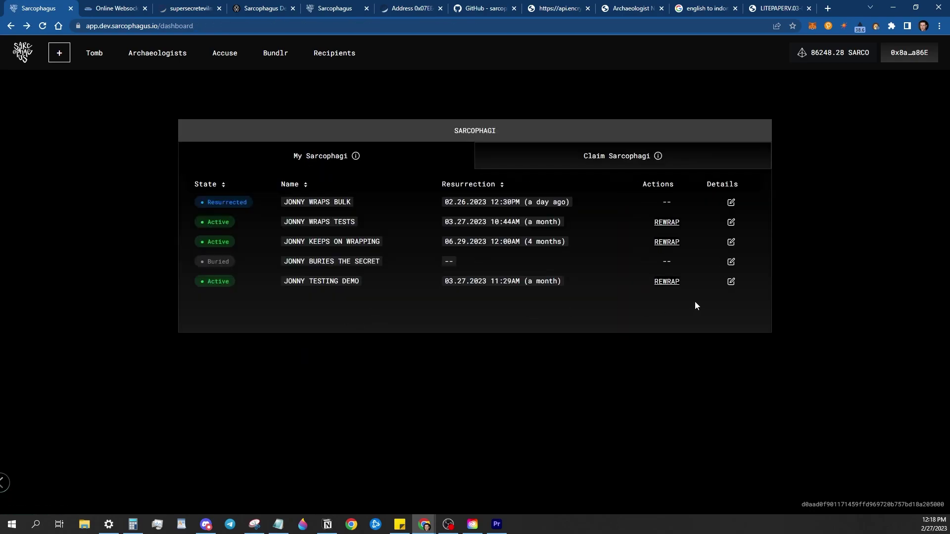
{"action": "left_click", "coordinate": [731, 283]}
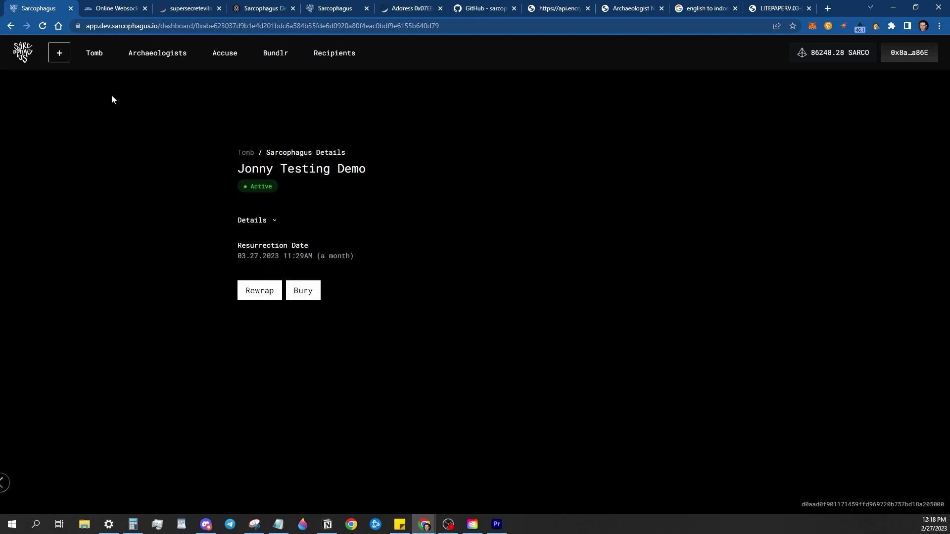
{"action": "left_click", "coordinate": [99, 58]}
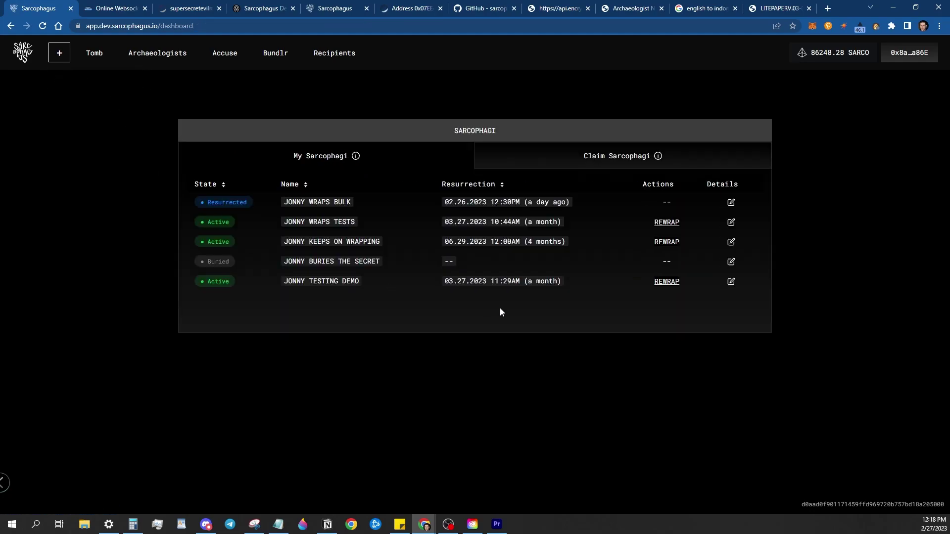